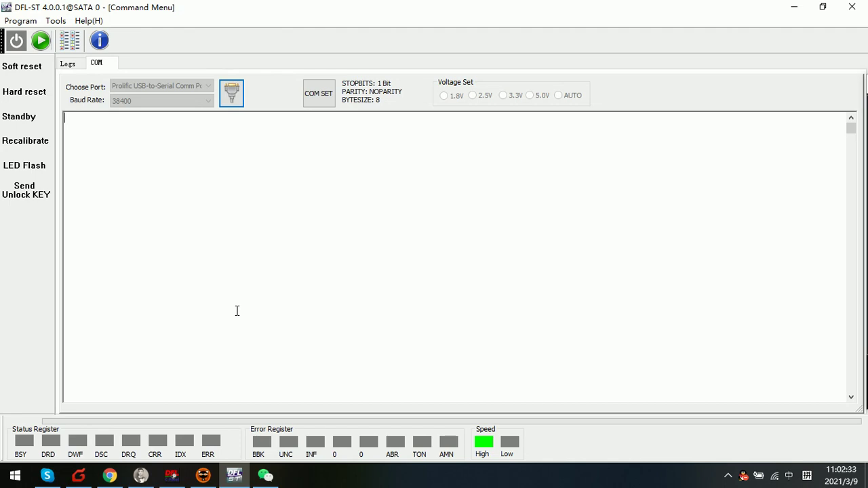
Step: Power on the drive and monitor its boot output in the COM terminal
left_click(211, 242)
left_click(17, 42)
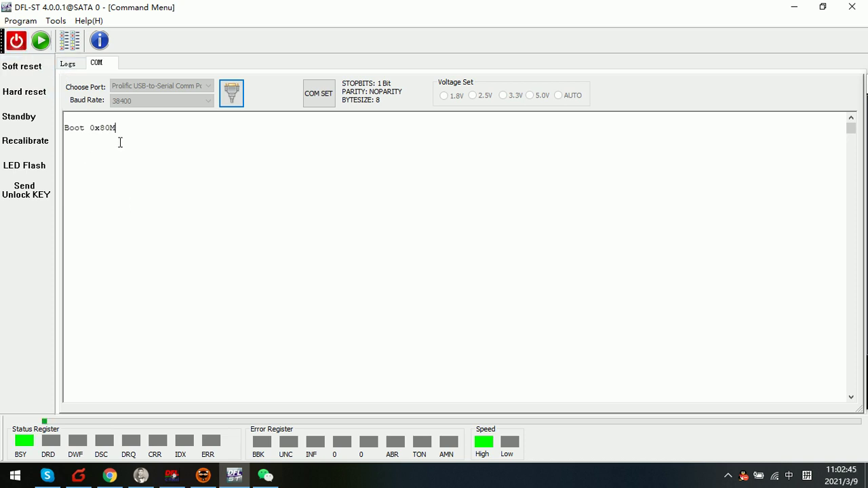
left_click_drag(140, 213, 31, 141)
left_click(142, 192)
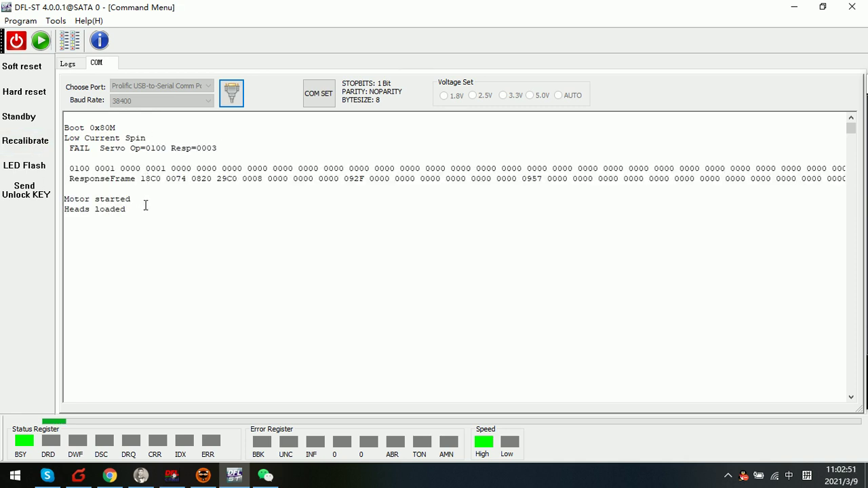
Step: Launch the Barracuda F3 drive type, obtain the drive information in BOOT Mode, and dismiss the model warning
left_click(40, 41)
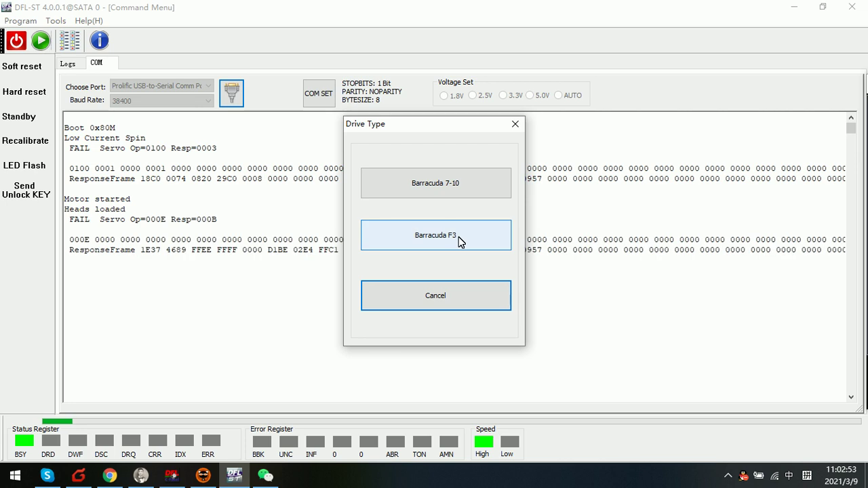
left_click(439, 245)
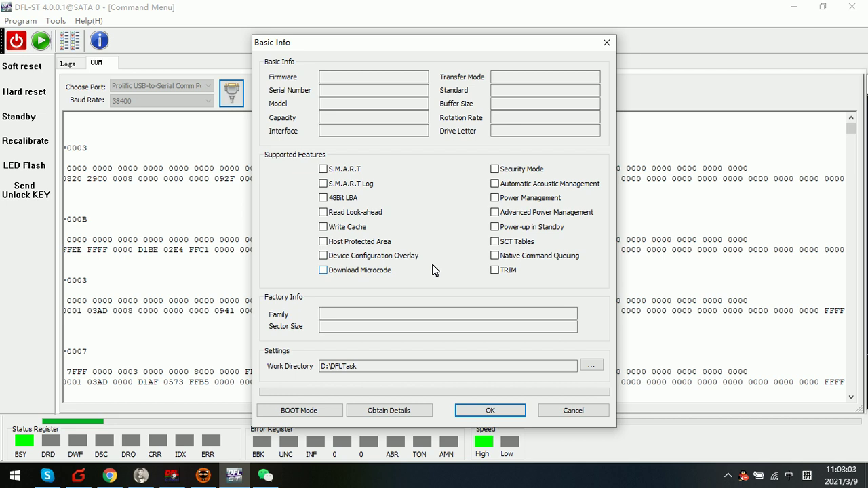
left_click(312, 410)
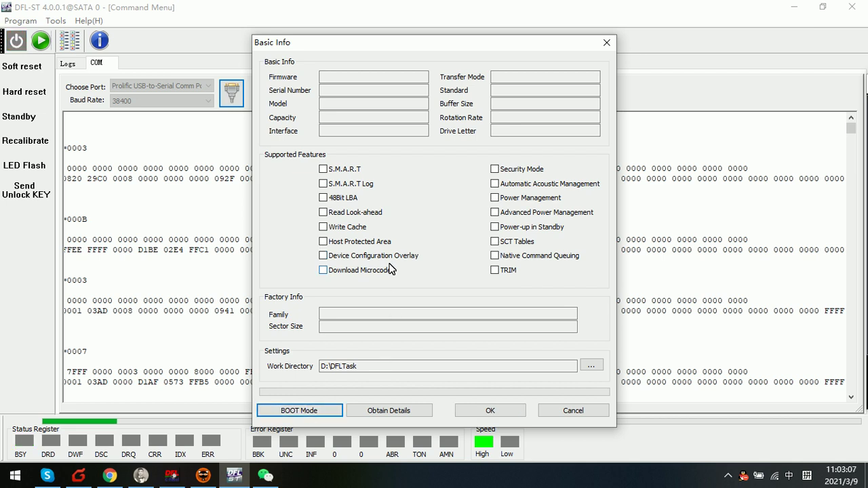
left_click(293, 411)
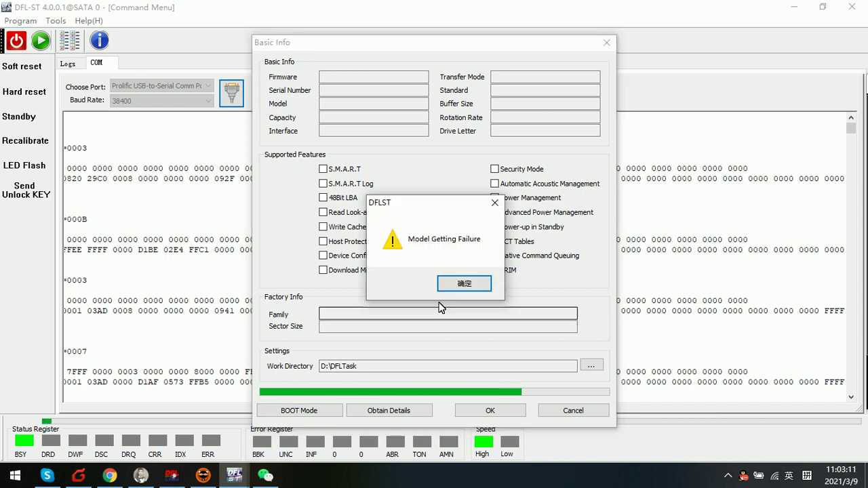
left_click(470, 288)
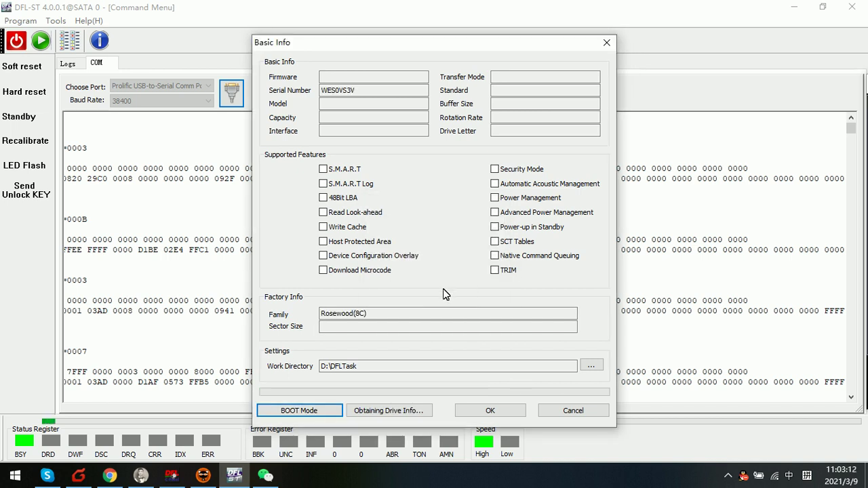
Step: Check the serial number and family fields in the basic info and accept it to enter the main program
left_click(362, 91)
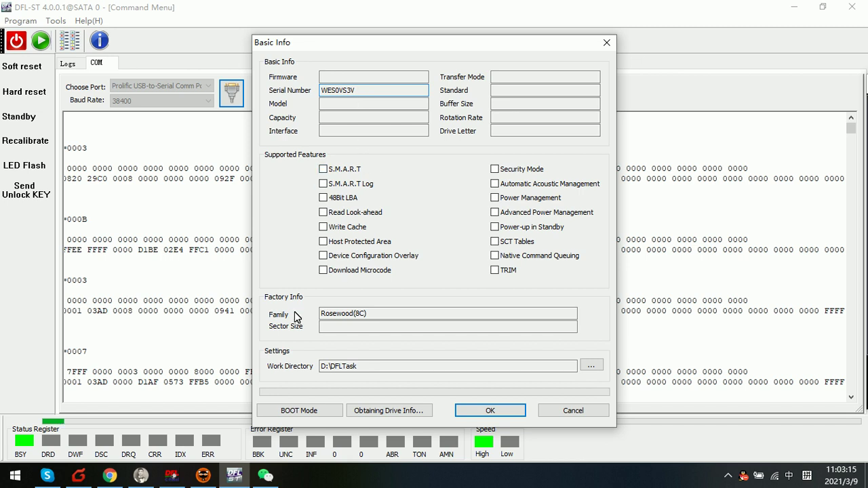
left_click(375, 314)
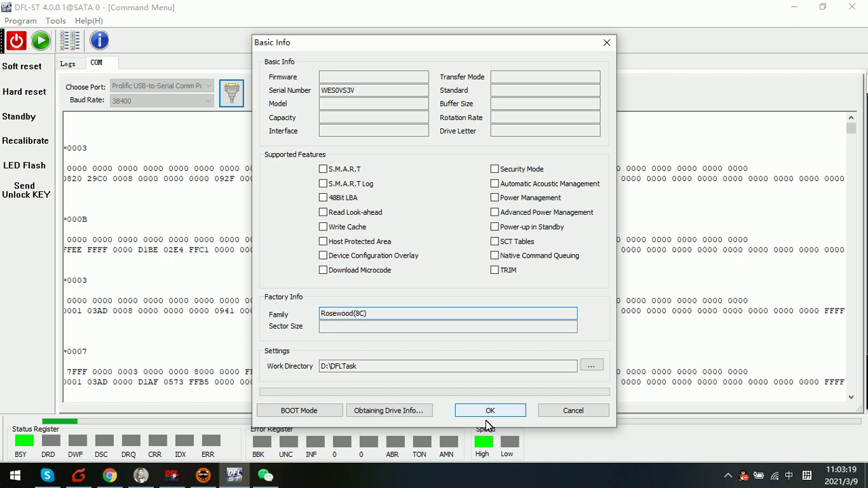
left_click(487, 414)
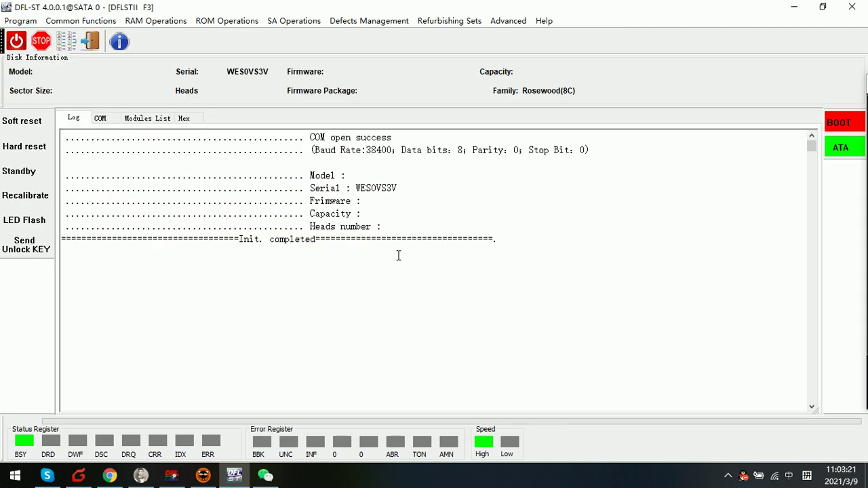
Step: Look through the Log, COM, Modules List and Hex views of the main program
left_click(105, 118)
left_click(149, 118)
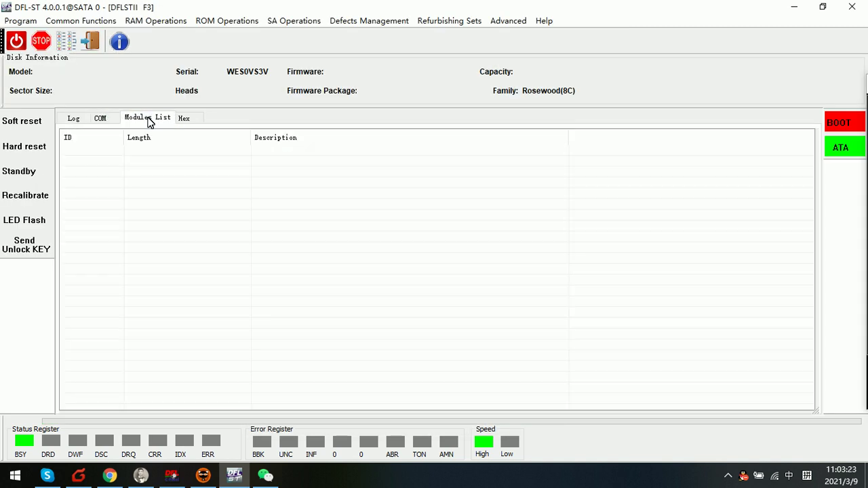
left_click(74, 119)
left_click(132, 120)
left_click(100, 119)
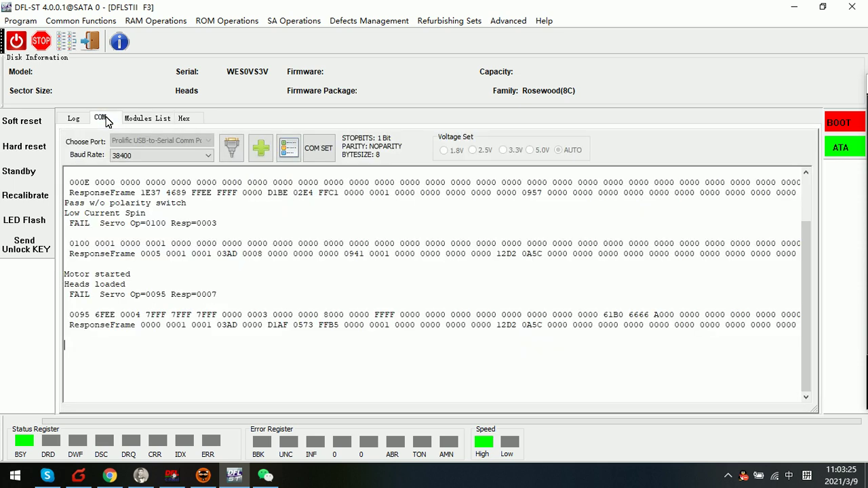
left_click(73, 119)
left_click(102, 119)
left_click(146, 119)
left_click(188, 119)
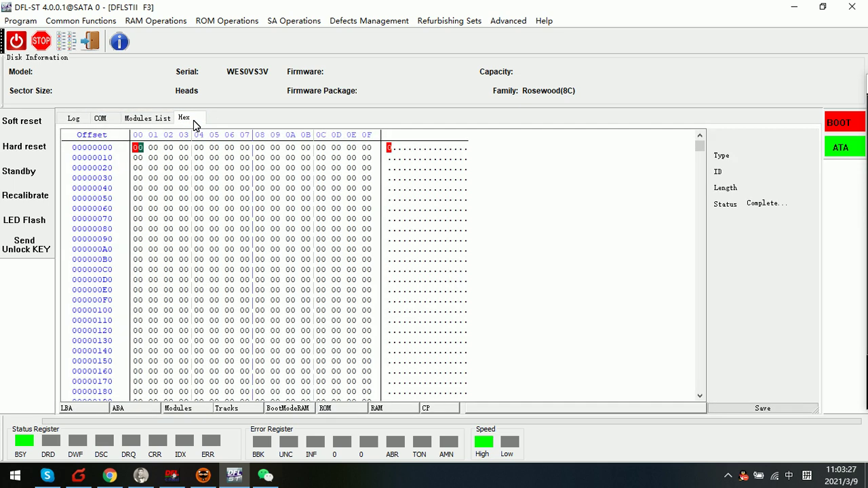
left_click(150, 119)
left_click(101, 120)
left_click(74, 119)
left_click(100, 118)
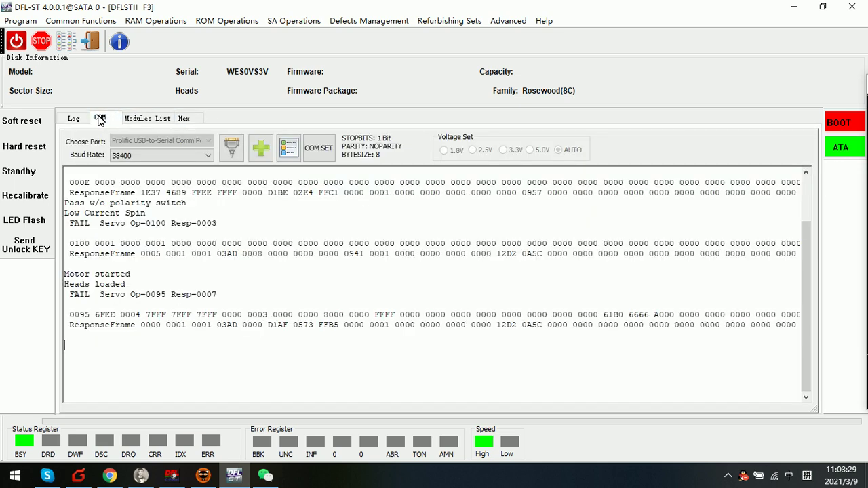
left_click(146, 119)
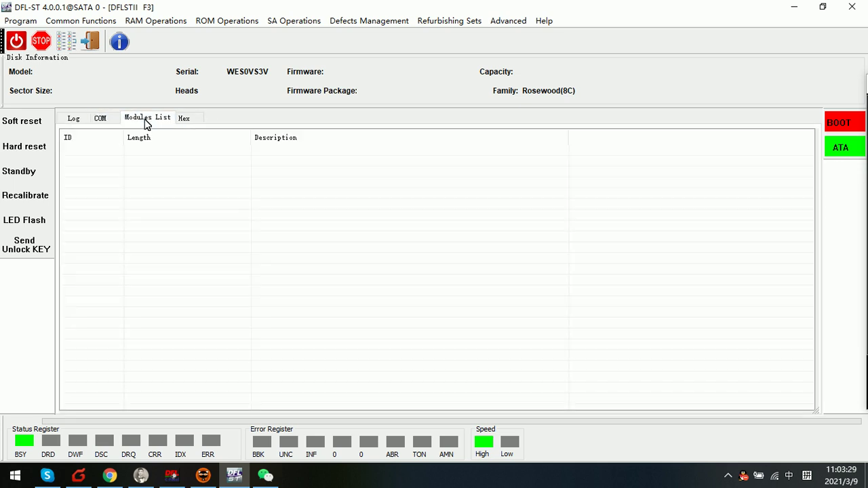
left_click(101, 118)
left_click(73, 118)
Step: Load the ROM backup file WES0VS3V.bin into the ROM editor
left_click(227, 20)
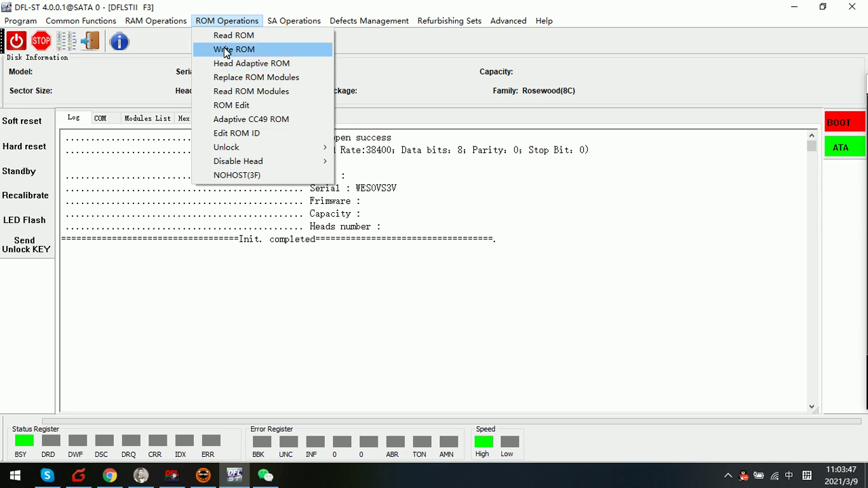
left_click(236, 105)
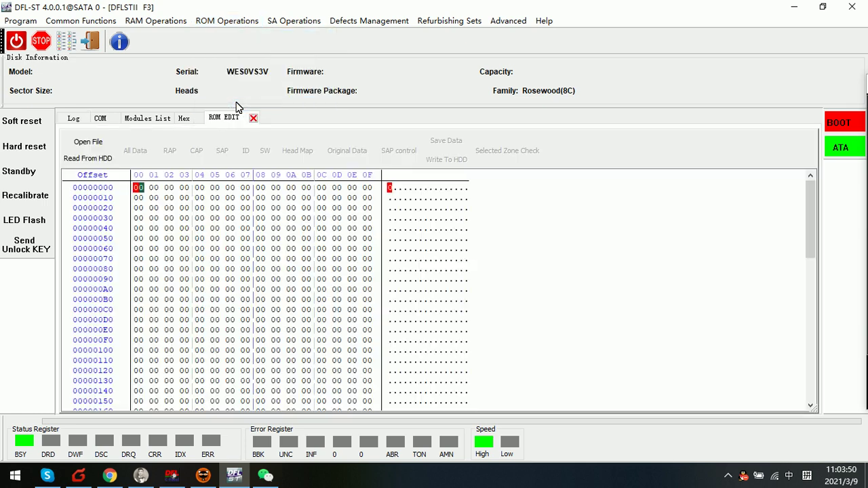
left_click(100, 143)
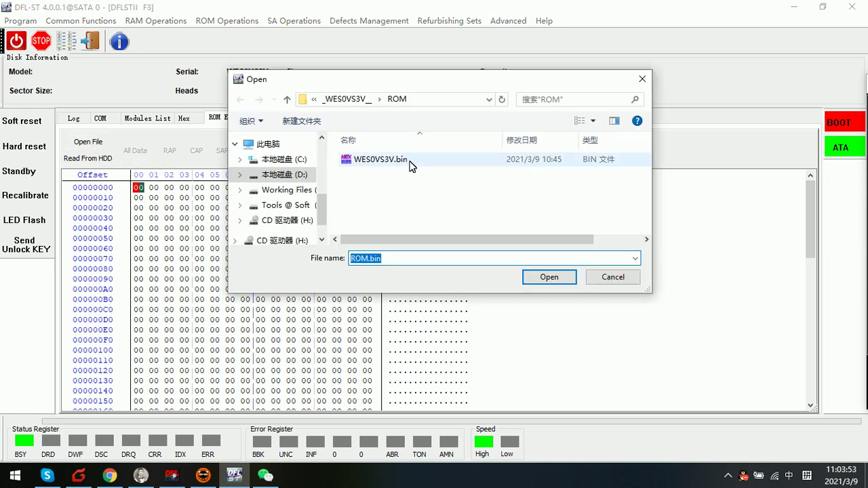
left_click_drag(401, 81, 306, 127)
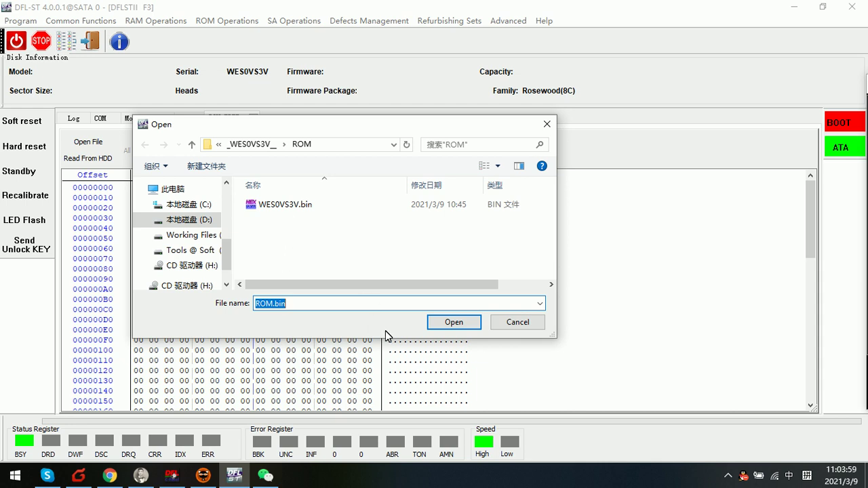
double_click(287, 205)
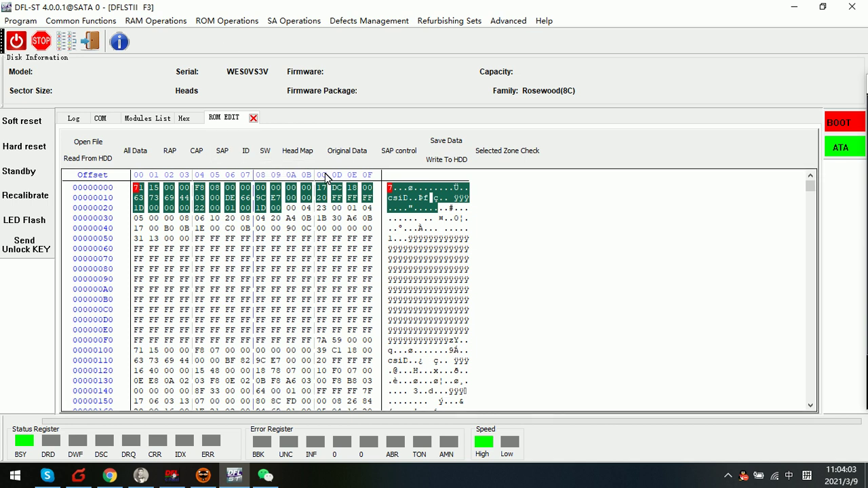
Step: Set the second head in the ROM's physical head map to 00, making the map 00 00, and confirm
left_click(303, 154)
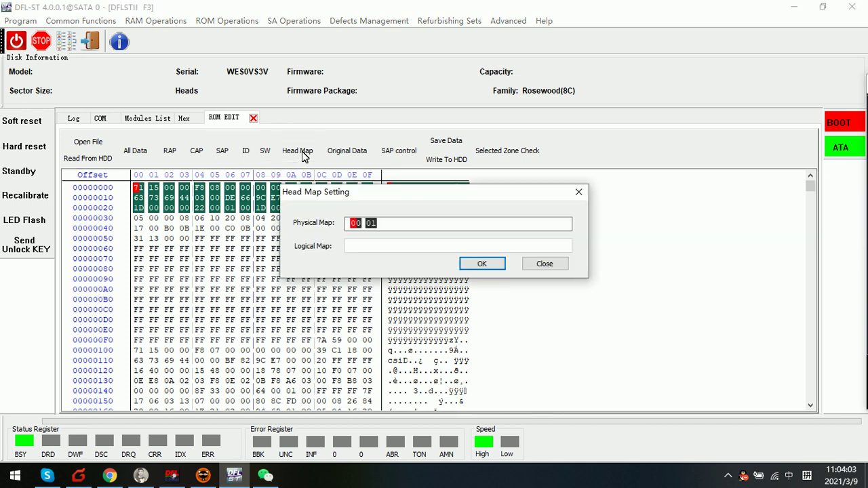
left_click(372, 223)
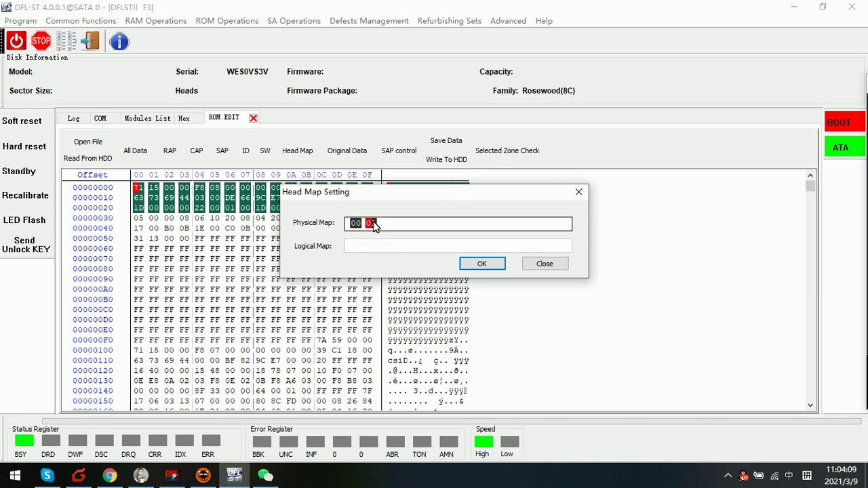
left_click(355, 225)
left_click(373, 225)
type("00")
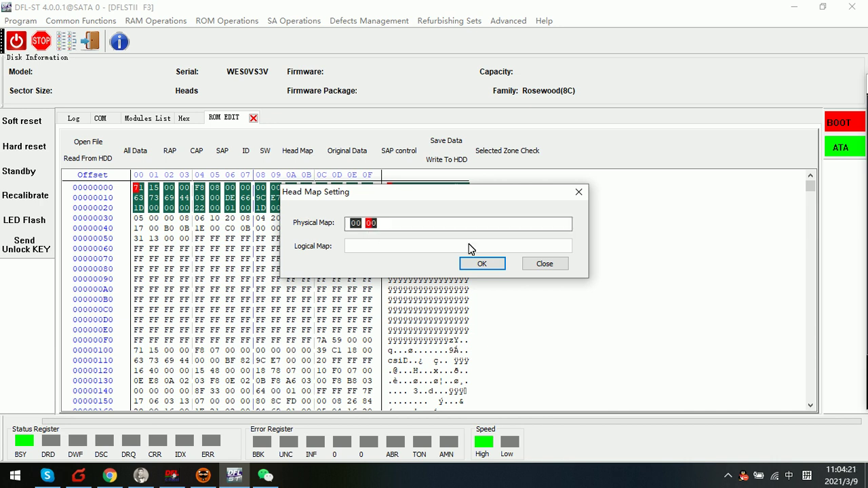
left_click(481, 268)
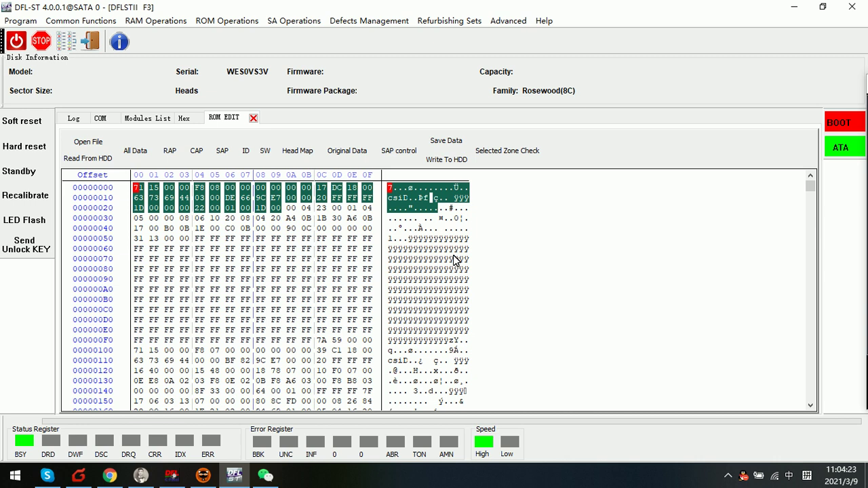
Step: Display the ROM's SAP data, mark its first byte at offset 00000000 as the selection start, and minimize the covering cPanel window
left_click(220, 151)
right_click(137, 190)
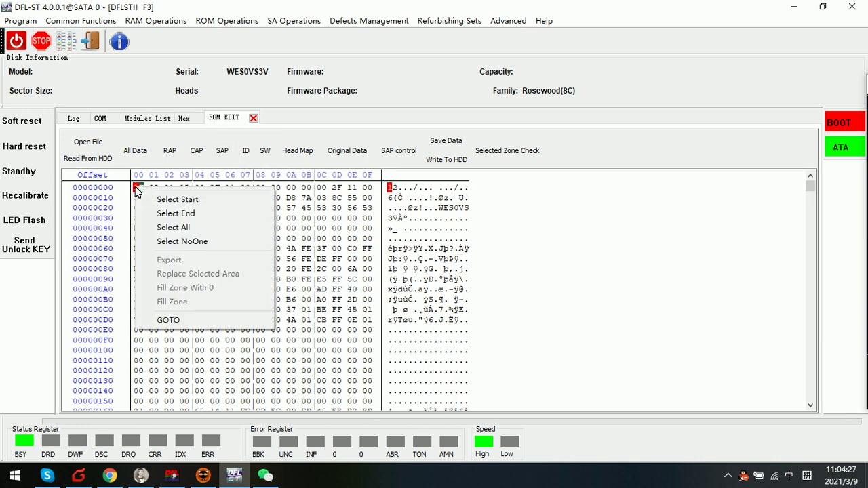
left_click(180, 197)
mouse_move(812, 177)
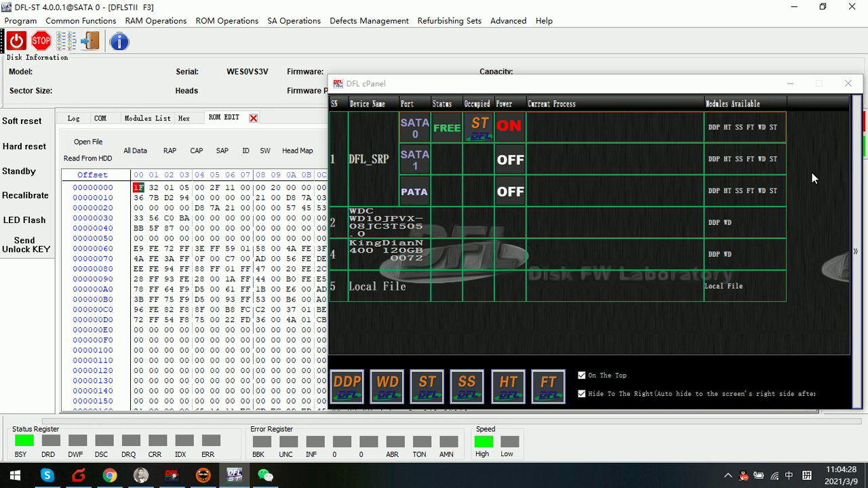
left_click(790, 83)
Step: Mark the SAP byte at offset 00002003 as the selection end
left_click_drag(811, 188, 802, 415)
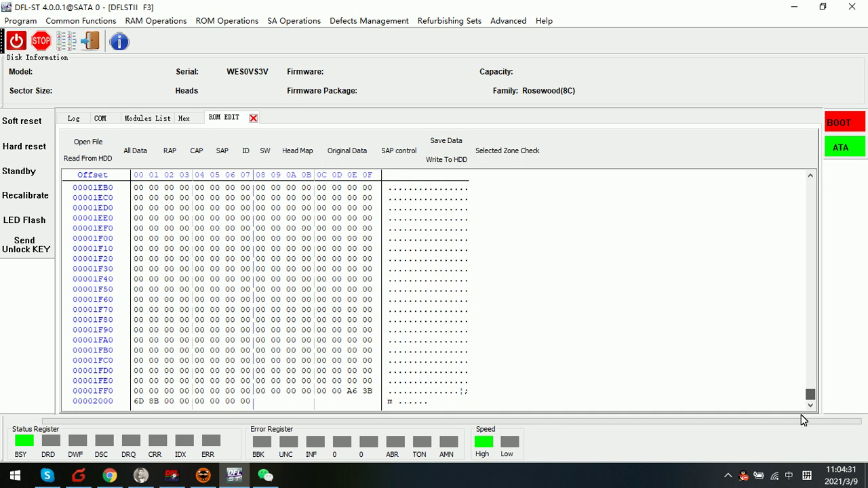
left_click(184, 402)
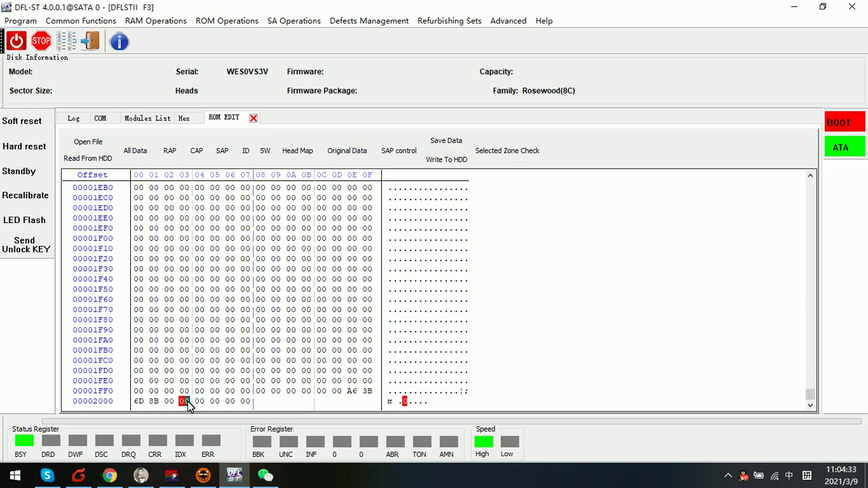
right_click(188, 403)
left_click(224, 286)
Step: Mark the first SAP byte as the selection start again and run Selected Zone Check on the selected block
scroll(196, 331, "up", 3)
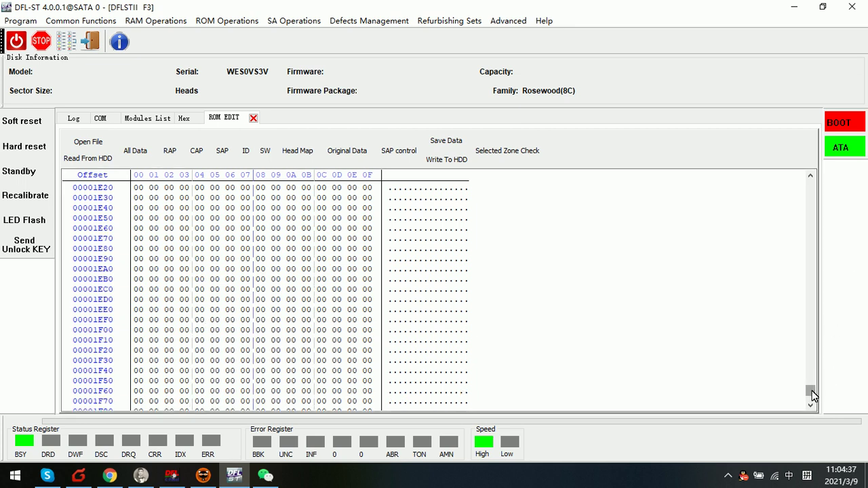
left_click_drag(812, 392, 812, 177)
right_click(134, 193)
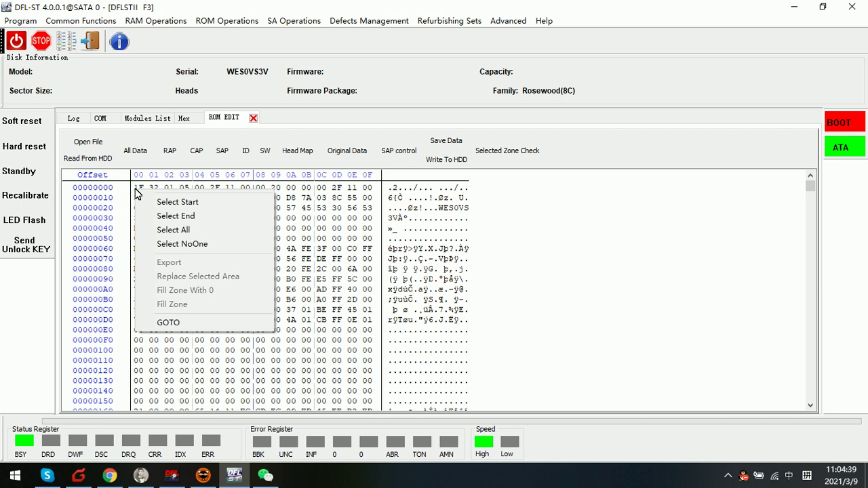
left_click(174, 202)
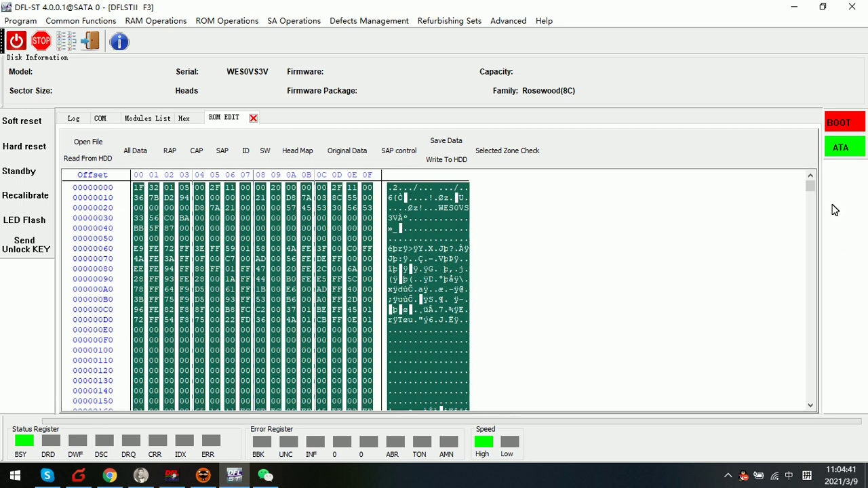
left_click_drag(809, 182, 820, 406)
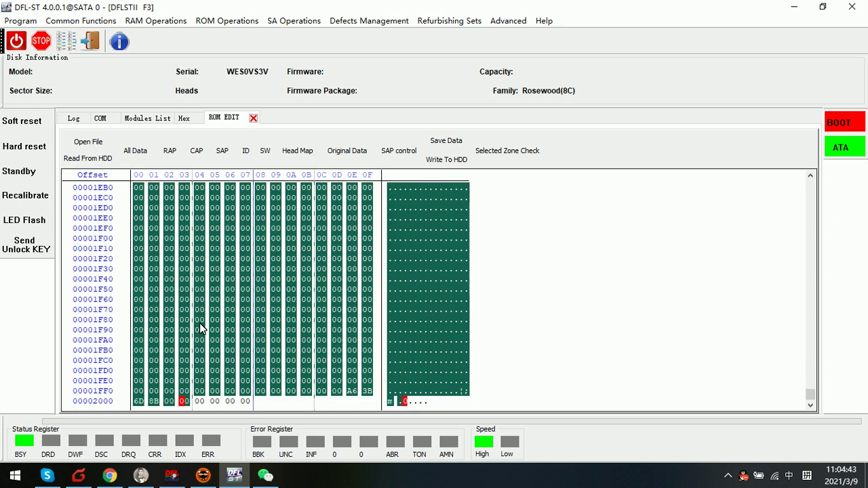
left_click(510, 156)
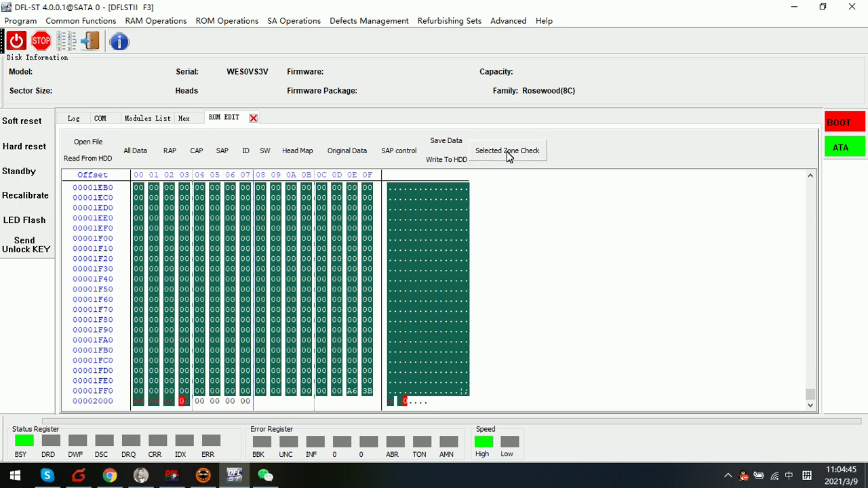
Step: Write the edited ROM back to the drive with the LM family option, without short, at a baud rate of 460800
left_click(449, 161)
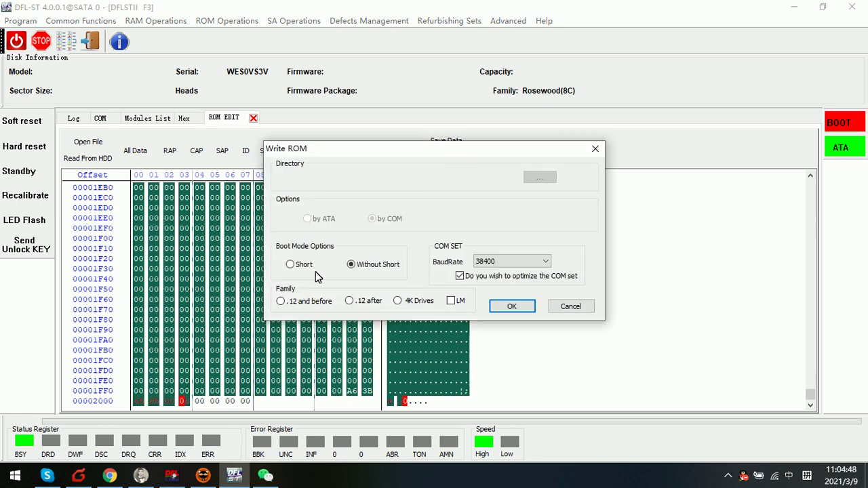
left_click(452, 301)
left_click(536, 263)
left_click(499, 322)
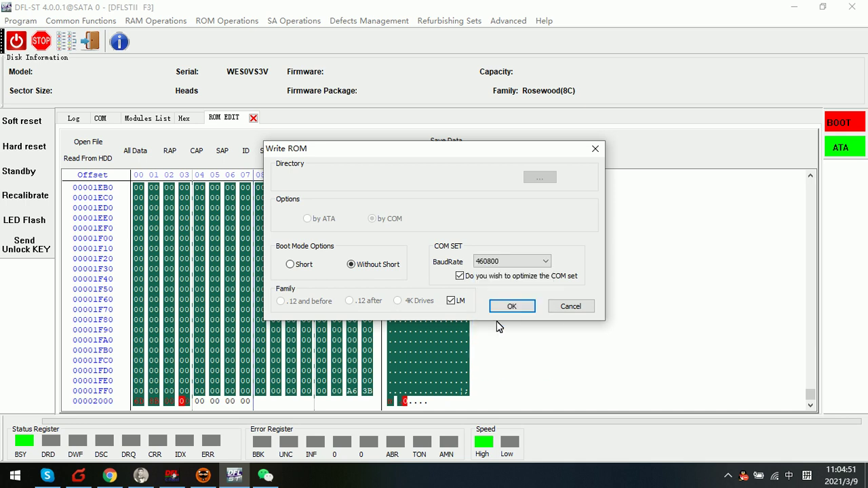
left_click(520, 305)
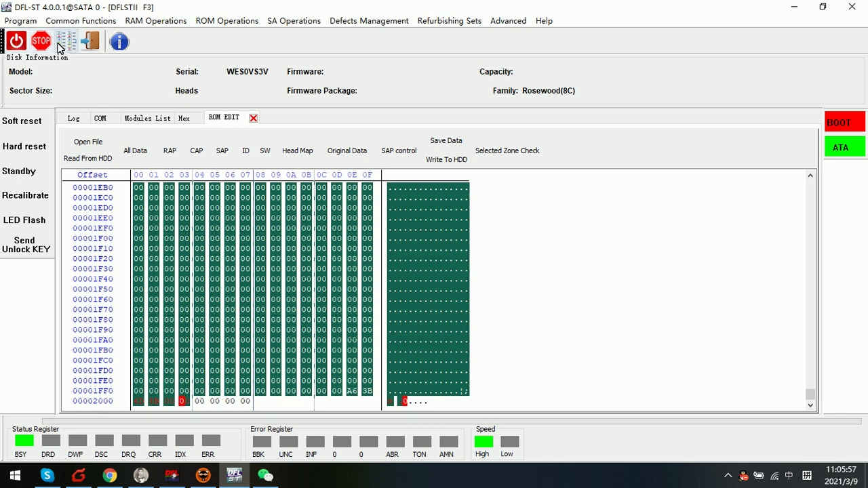
Step: Power-cycle the drive, check its startup output in the COM terminal, and return to the ROM editor
left_click(17, 42)
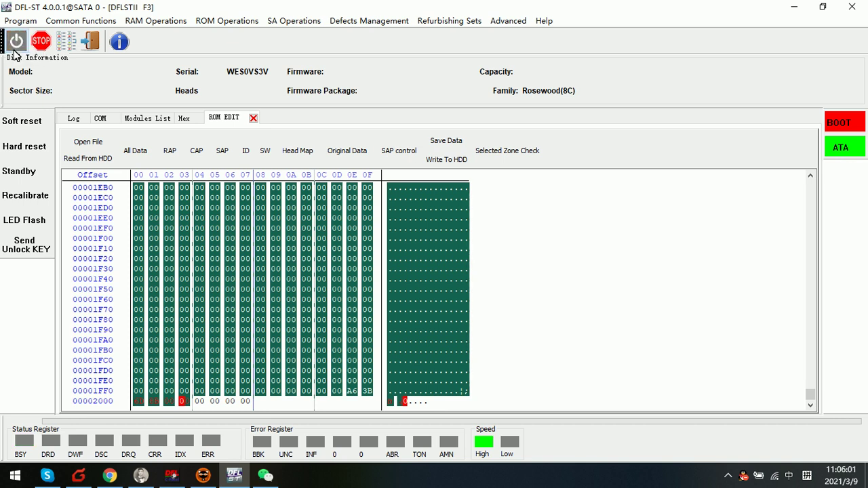
left_click(102, 119)
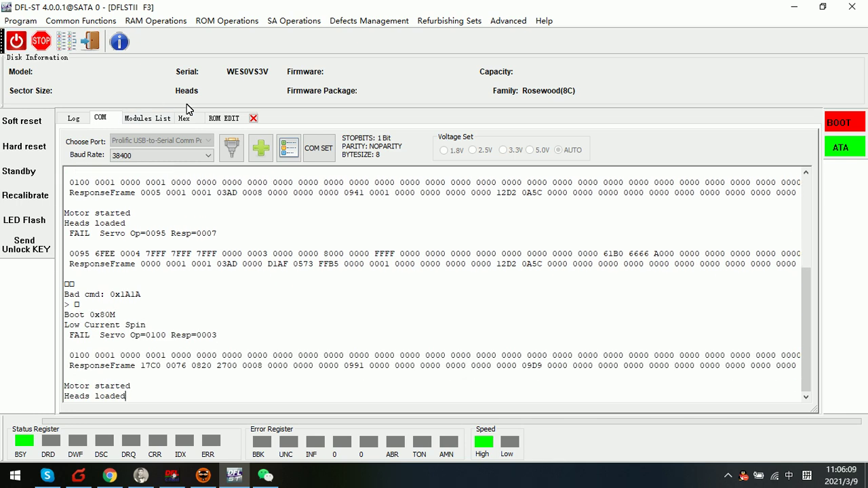
left_click(227, 118)
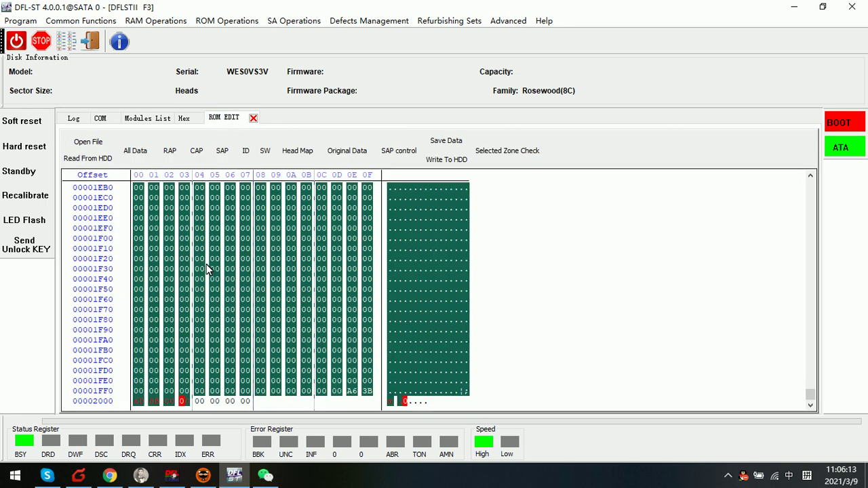
scroll(207, 269, "up", 9)
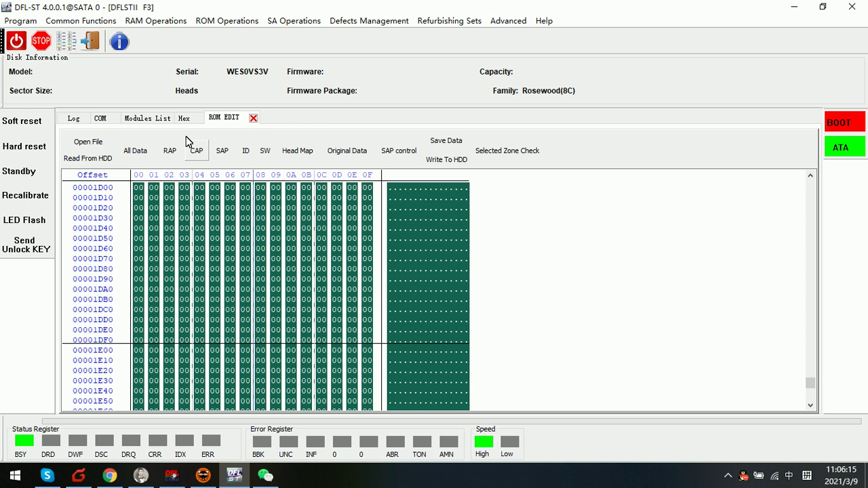
Step: Try to read the ROM back from the drive by COM at 460800 baud with LM enabled
left_click(88, 159)
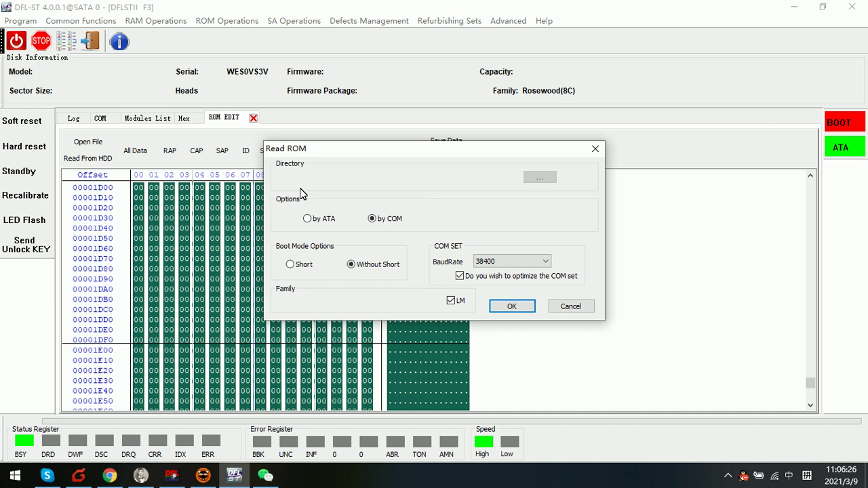
left_click_drag(345, 148, 218, 182)
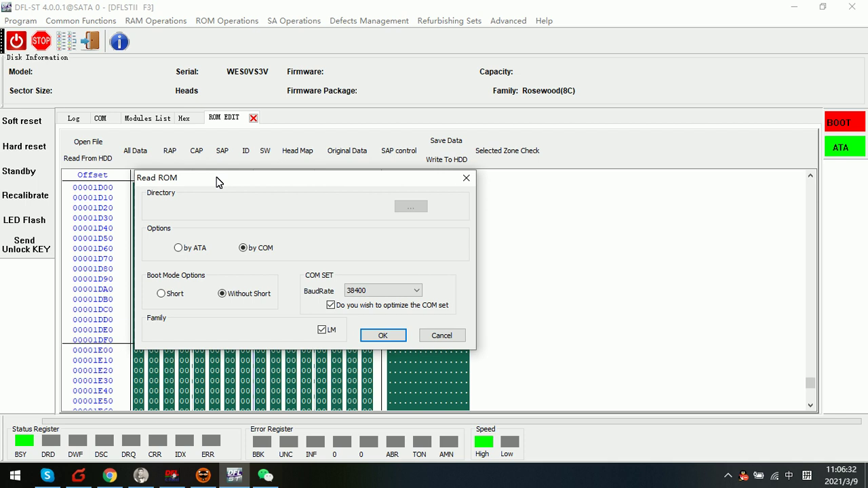
left_click(398, 292)
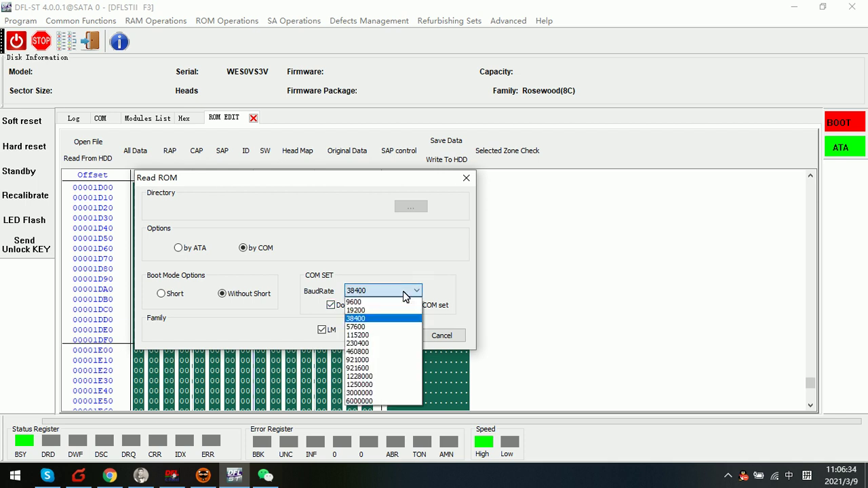
left_click(367, 352)
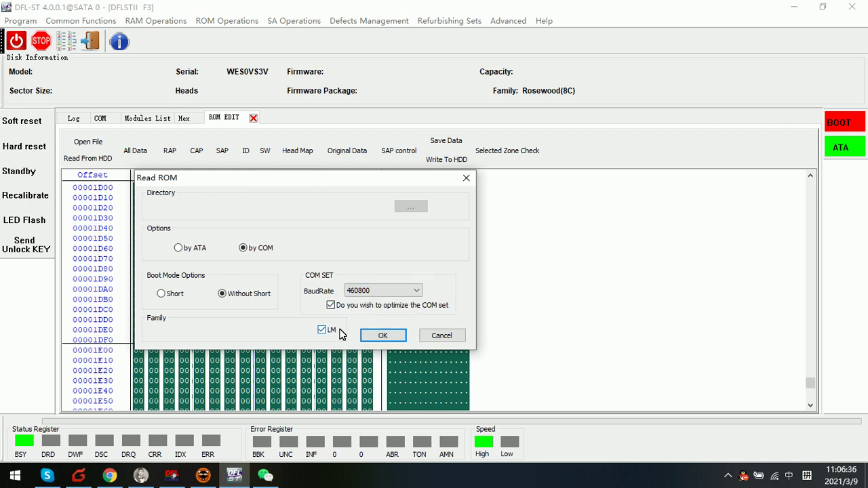
left_click(381, 338)
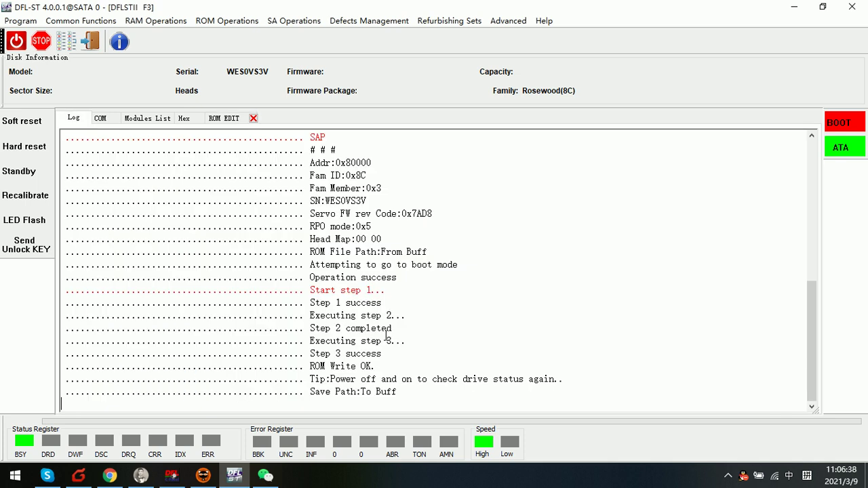
left_click(223, 118)
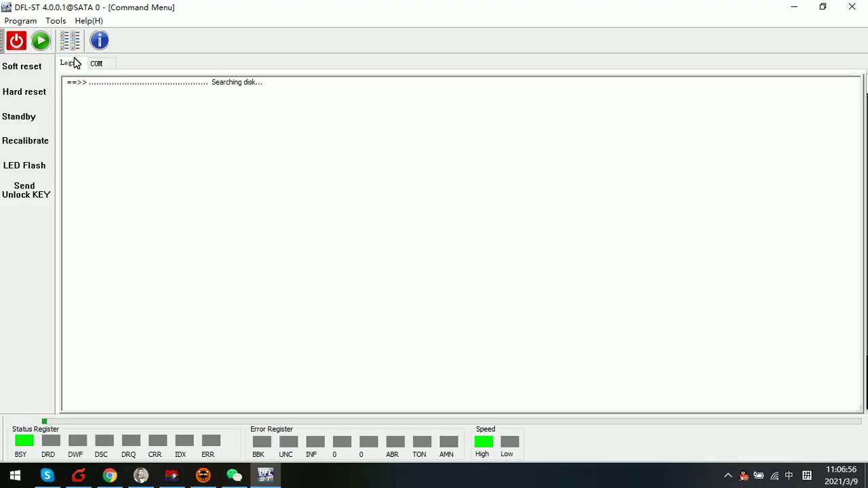
Step: Connect the COM port at 38400 baud, detect the drive in BOOT mode, and enter the Seagate F3 program
left_click(99, 63)
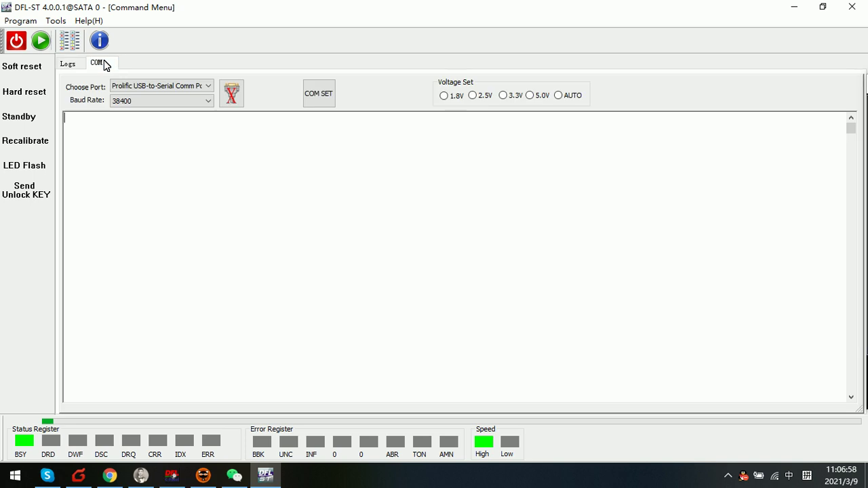
left_click(228, 99)
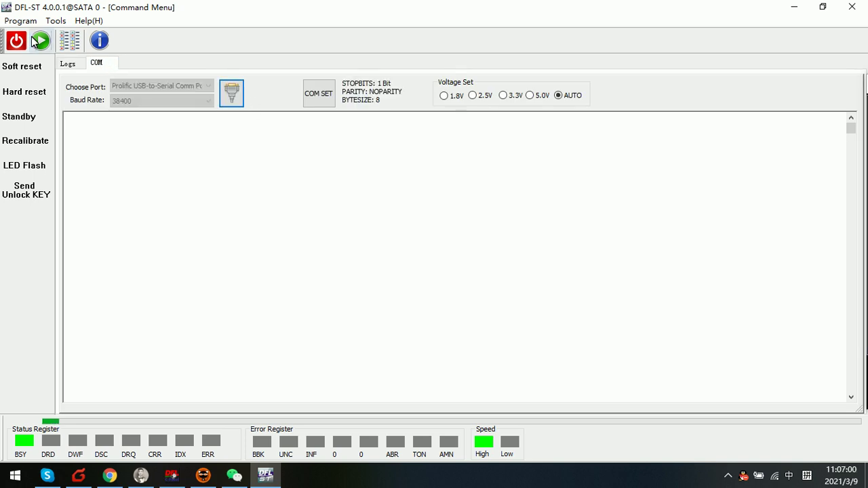
left_click(445, 235)
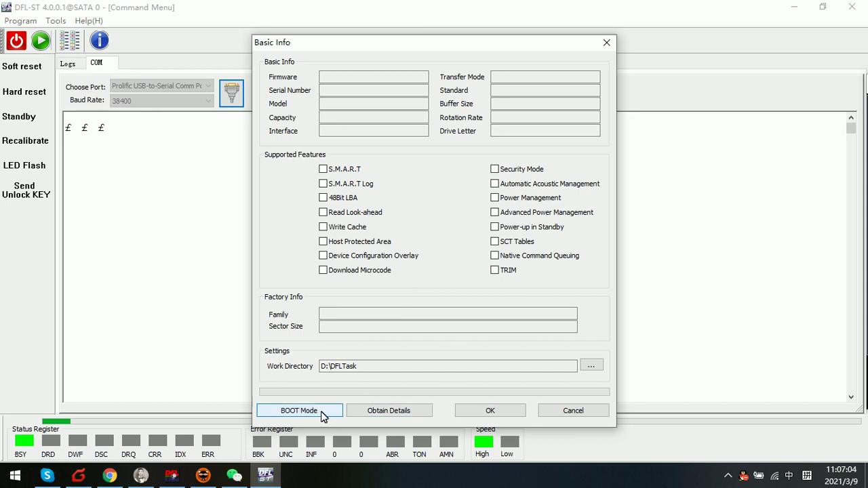
left_click(321, 411)
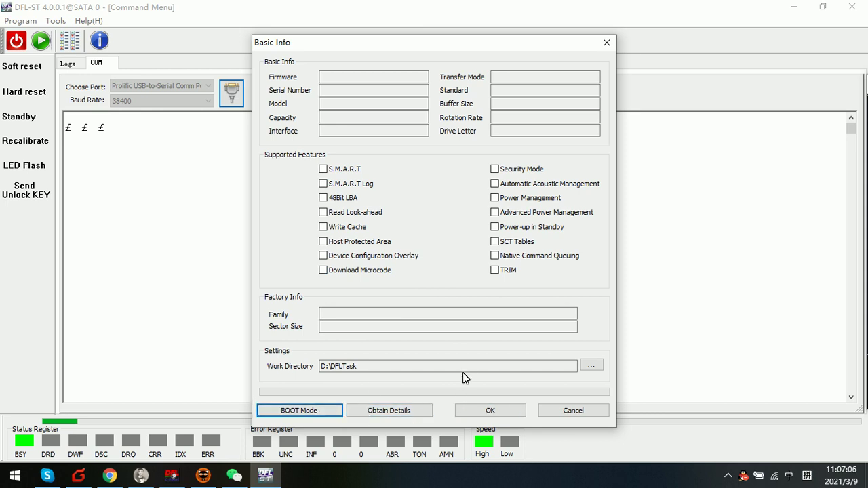
left_click(489, 411)
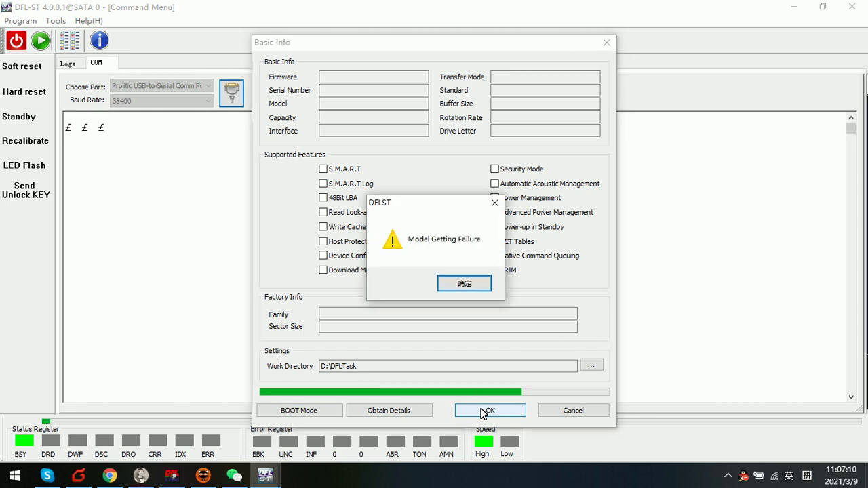
left_click(468, 294)
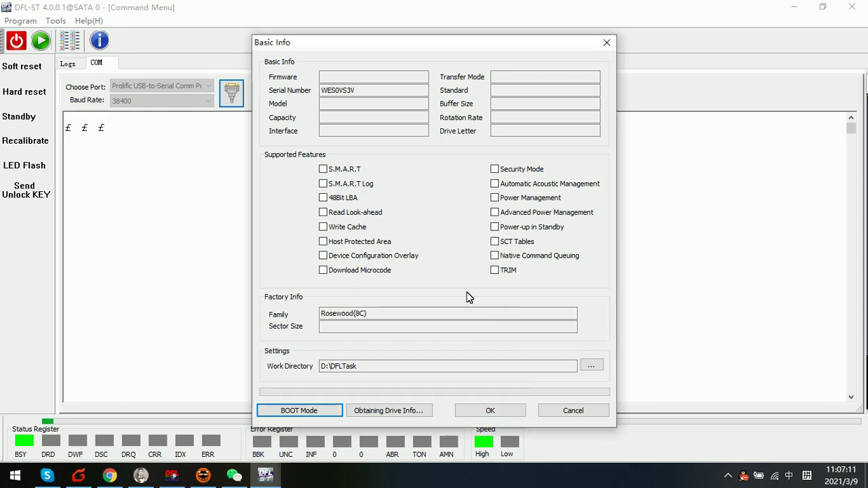
left_click(485, 408)
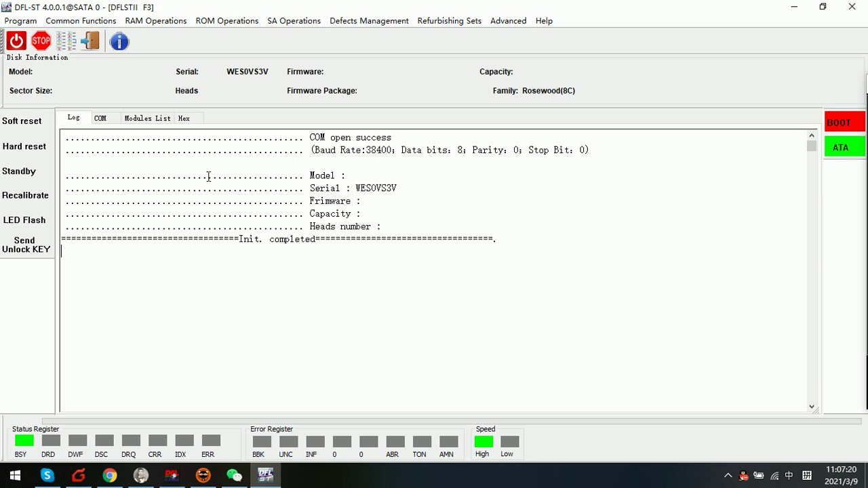
Step: Open ROM Edit and read the ROM from the drive by COM at 460800 baud with LM enabled, without short
left_click(220, 23)
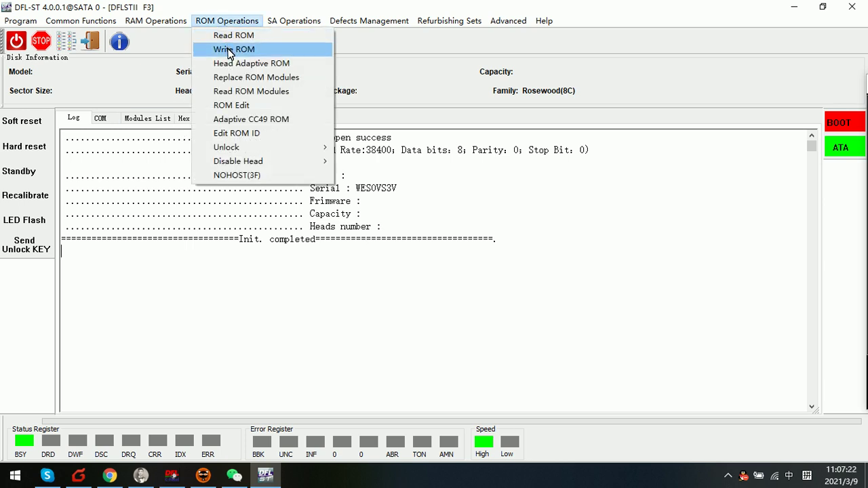
left_click(230, 106)
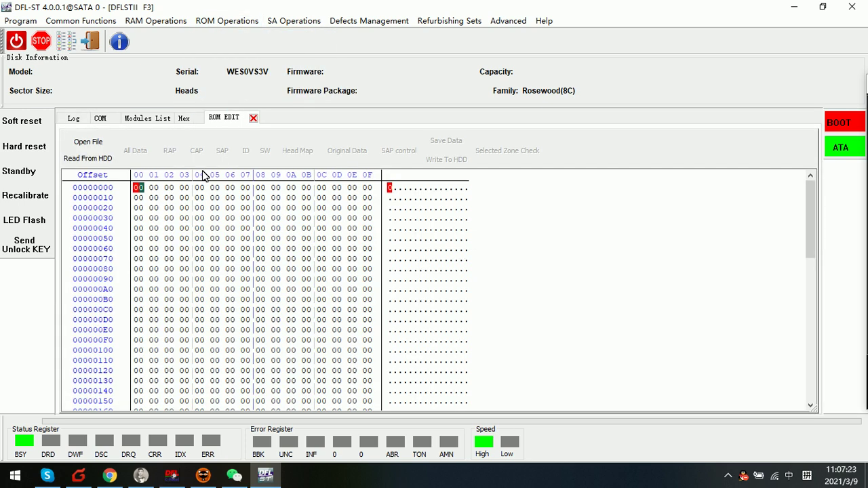
left_click(99, 160)
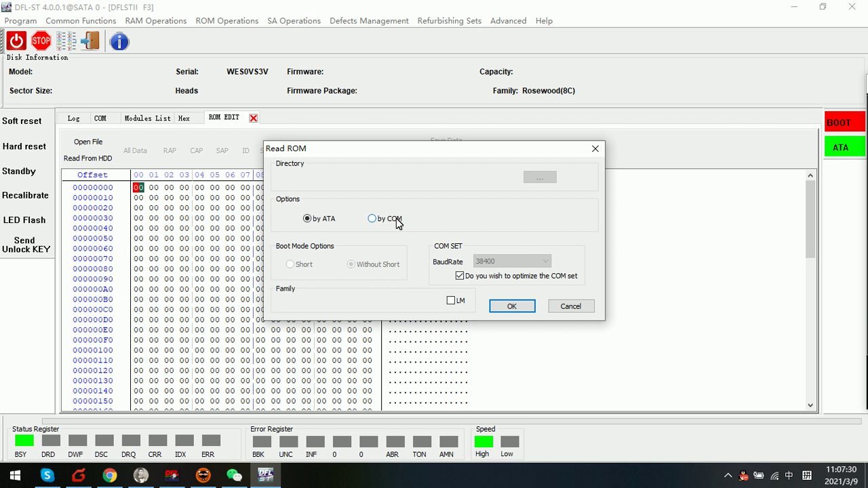
left_click(396, 220)
left_click(494, 261)
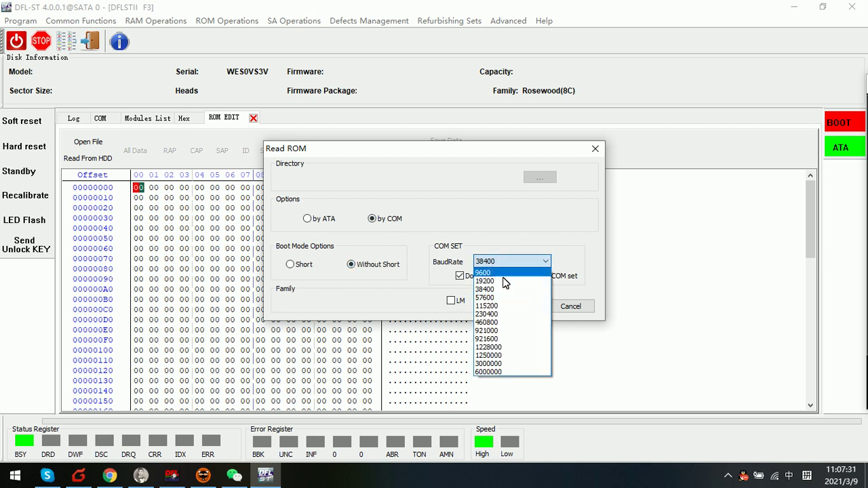
left_click(494, 323)
left_click(452, 301)
left_click(509, 306)
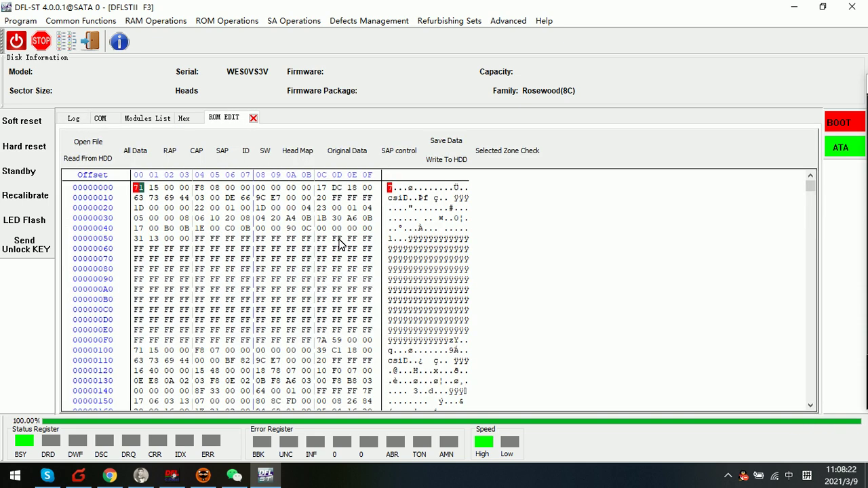
Step: Check the physical head map in the newly read ROM and close the head map settings without changes
left_click(298, 153)
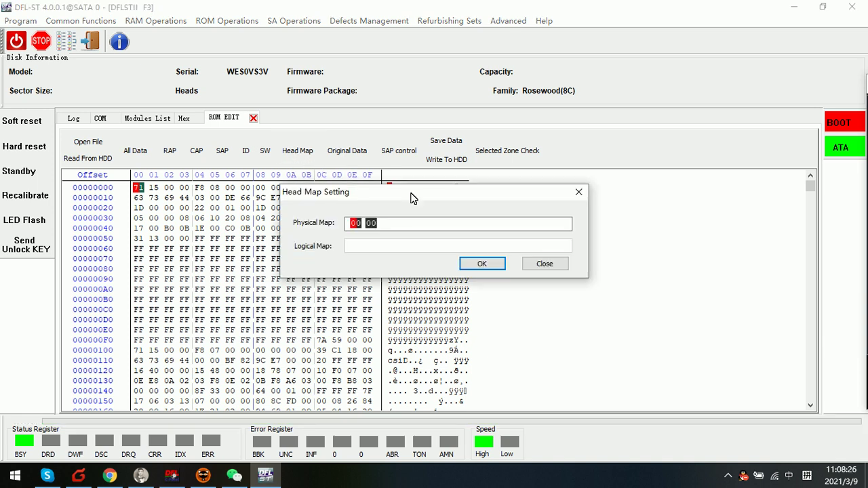
left_click_drag(410, 197, 342, 226)
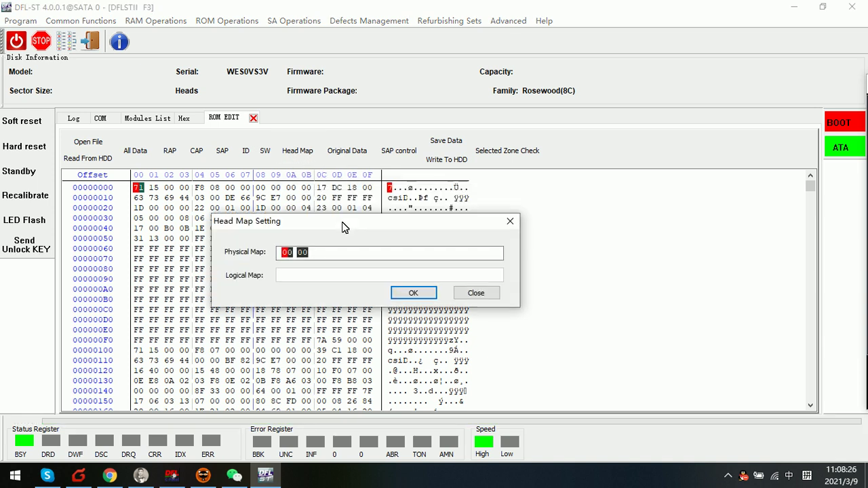
left_click(317, 255)
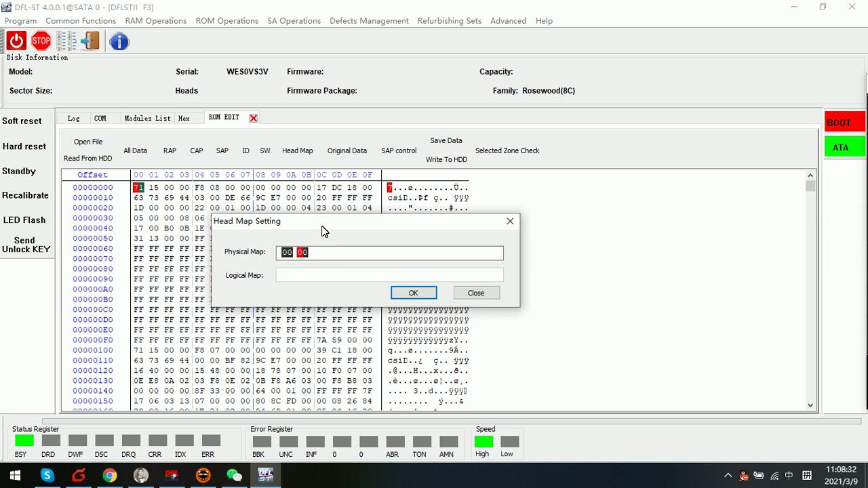
left_click(477, 294)
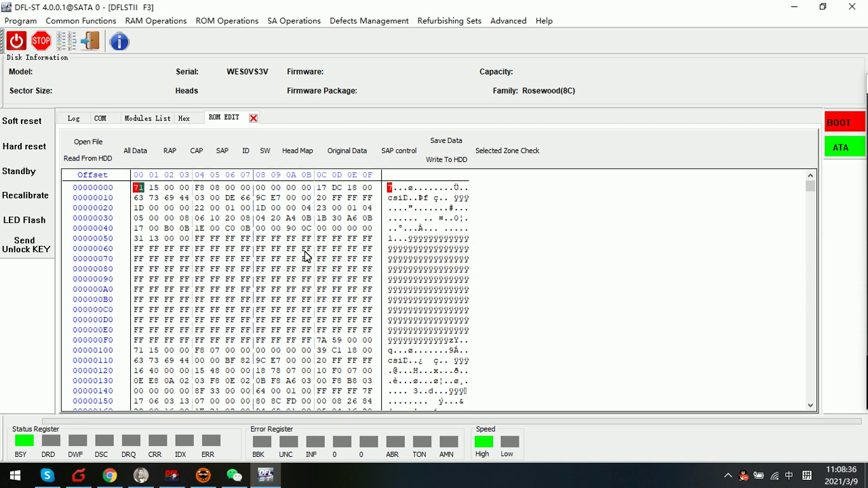